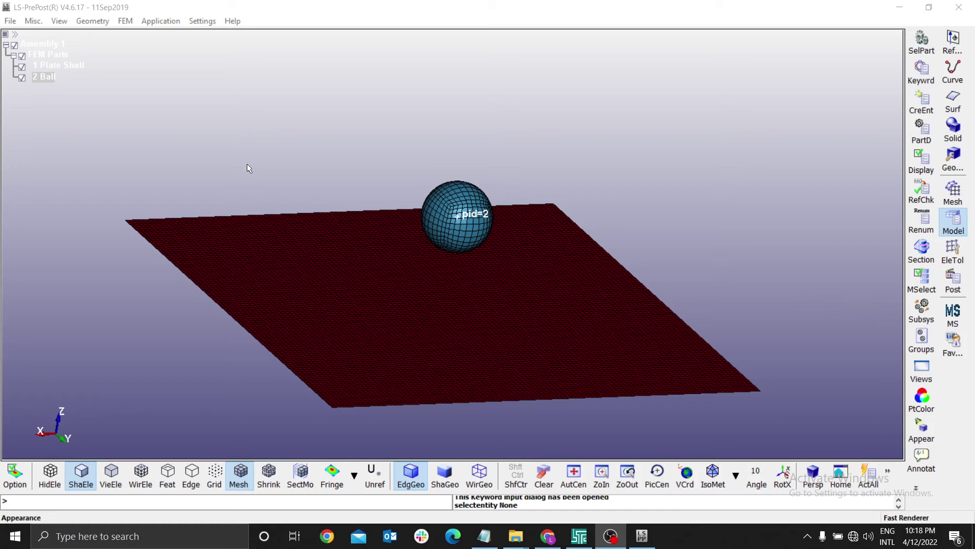
pyautogui.click(29, 59)
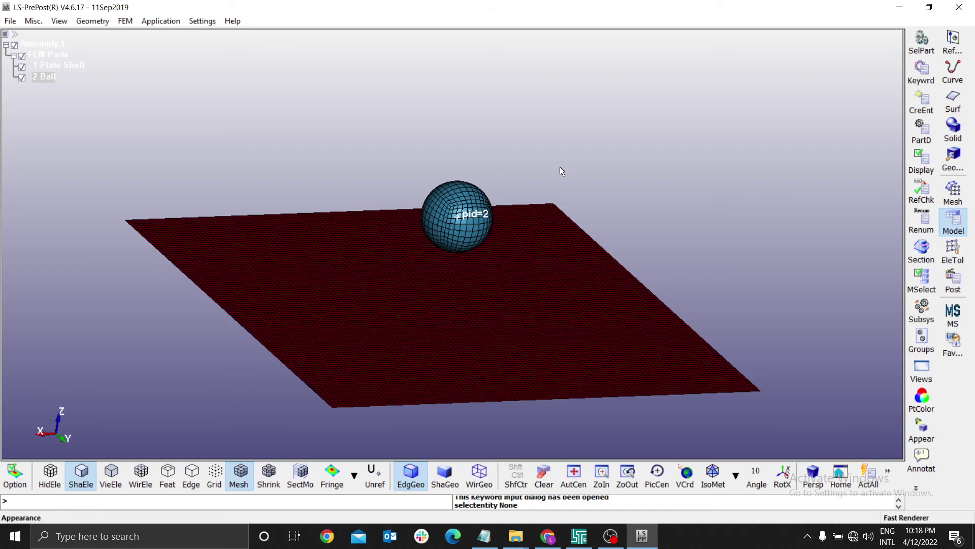
pyautogui.keyDown('ctrl'); pyautogui.moveTo(559, 172); pyautogui.dragTo(496, 102); pyautogui.keyUp('ctrl')
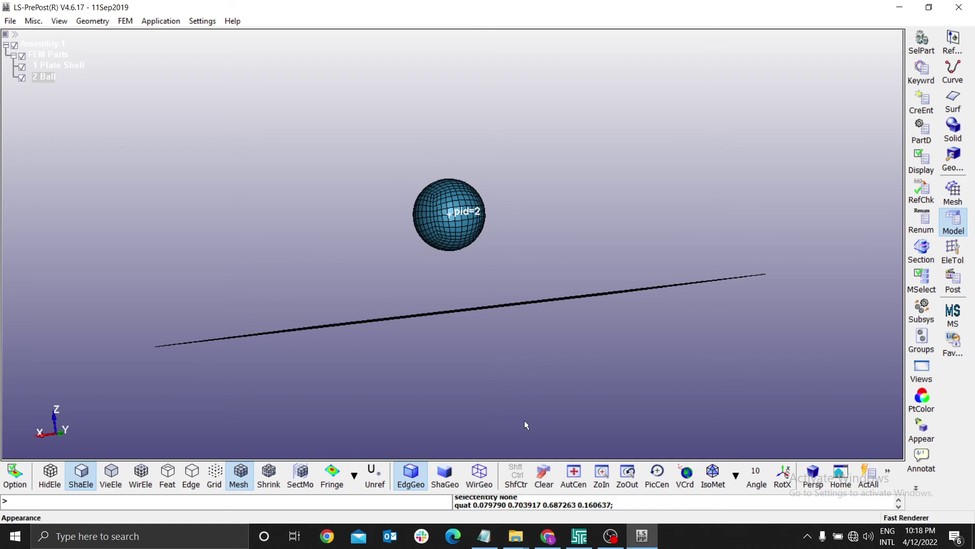
pyautogui.keyDown('ctrl'); pyautogui.moveTo(539, 213); pyautogui.dragTo(673, 263); pyautogui.keyUp('ctrl')
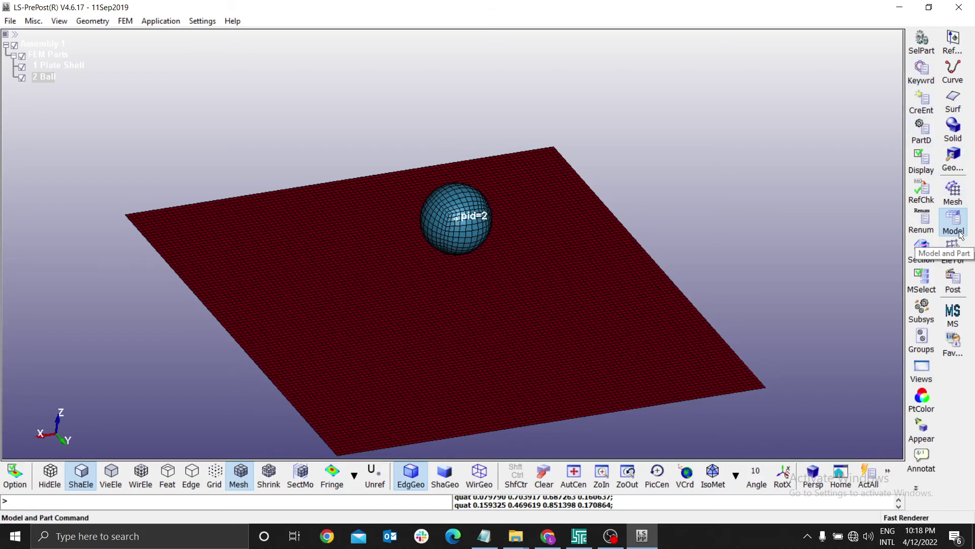
# Step: Open the INITIAL_VELOCITY_GENERATION input form from the Keyword Manager's INITIAL group
pyautogui.click(125, 20)
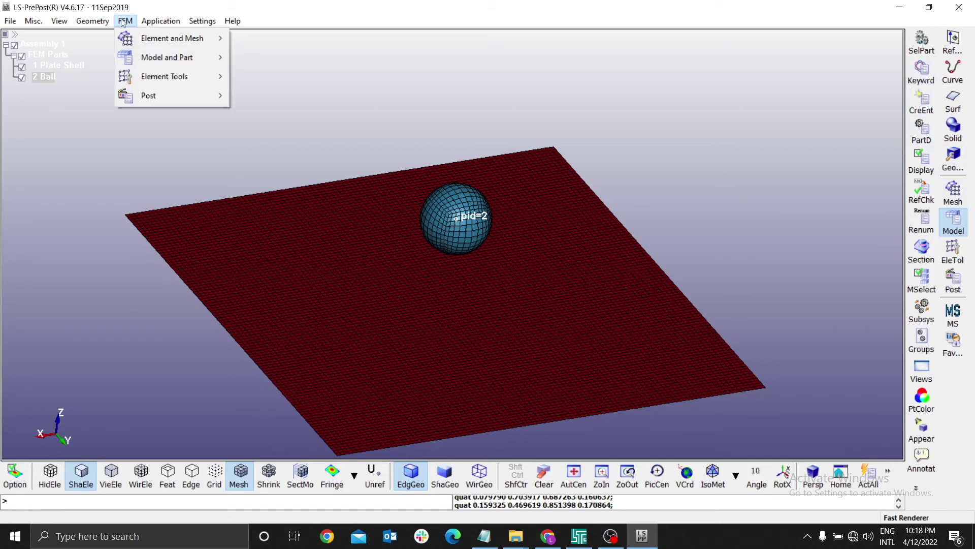
pyautogui.moveTo(153, 59)
pyautogui.click(293, 79)
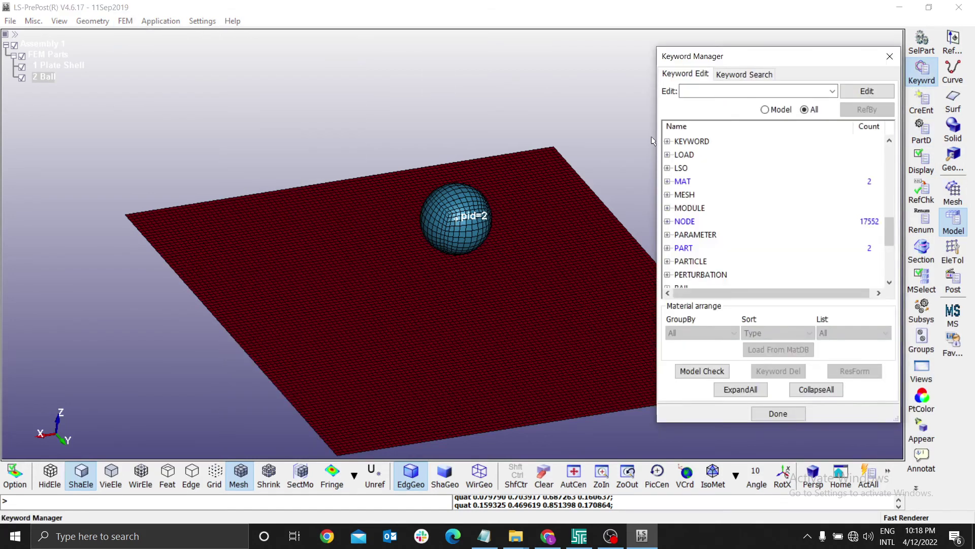
pyautogui.moveTo(889, 230); pyautogui.dragTo(889, 260)
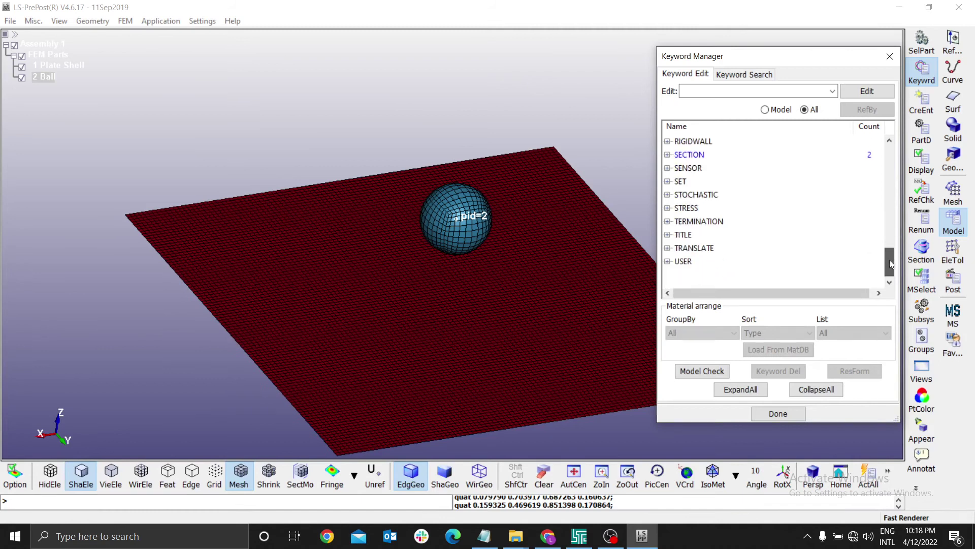
pyautogui.scroll(7, 692, 206)
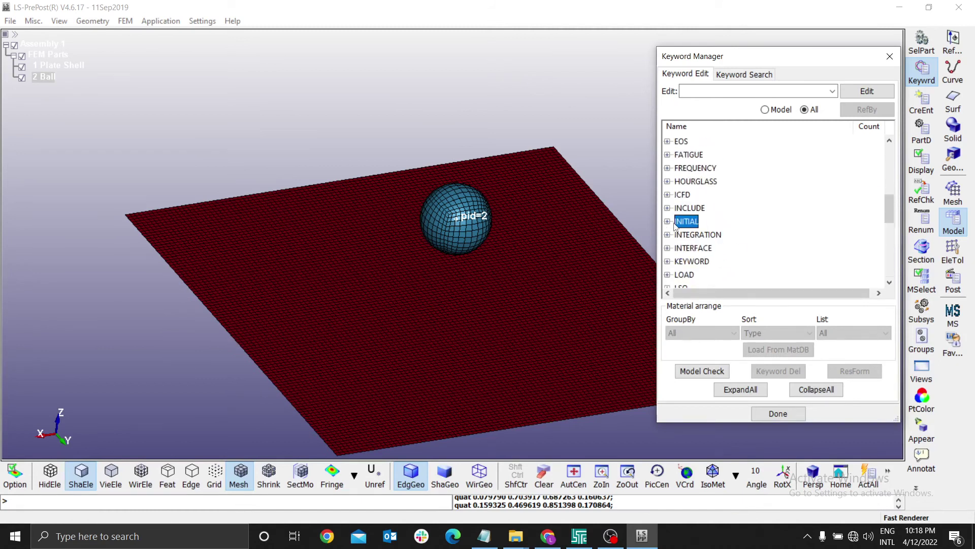
pyautogui.click(668, 222)
pyautogui.scroll(-10, 741, 216)
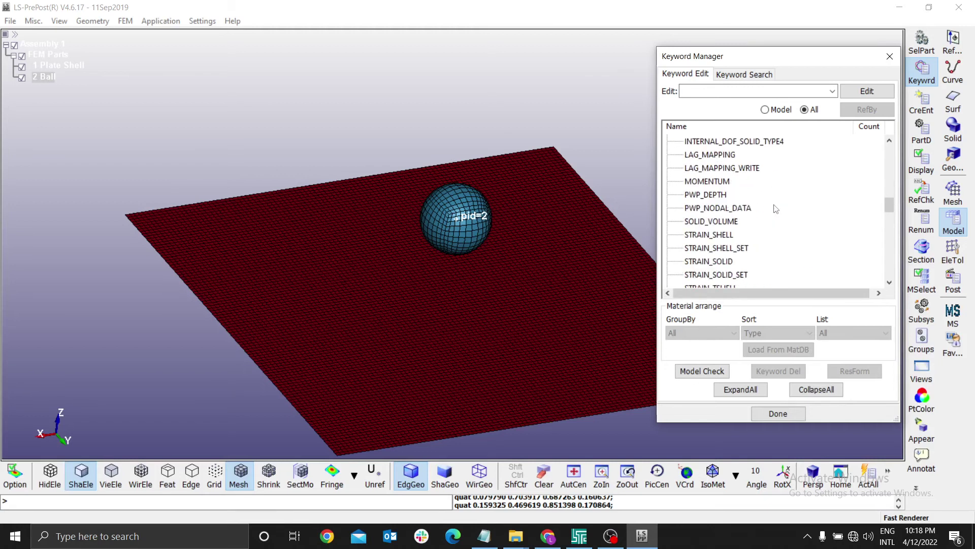
pyautogui.scroll(-8, 773, 208)
pyautogui.scroll(5, 772, 208)
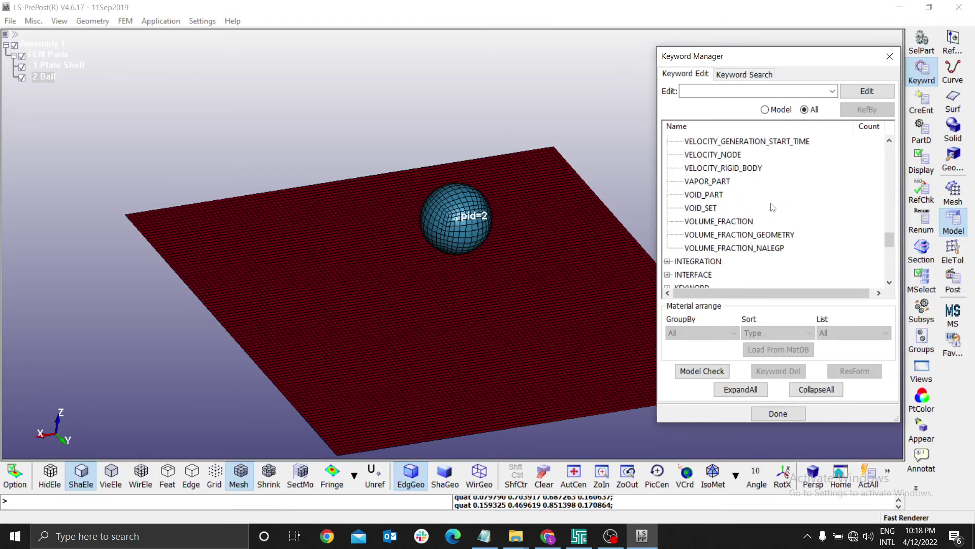
pyautogui.click(740, 213)
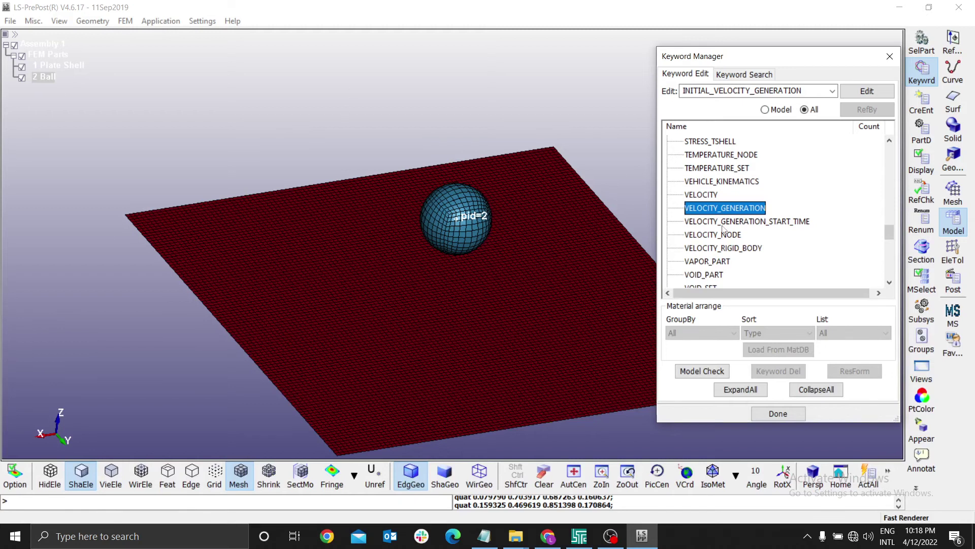
pyautogui.doubleClick(732, 212)
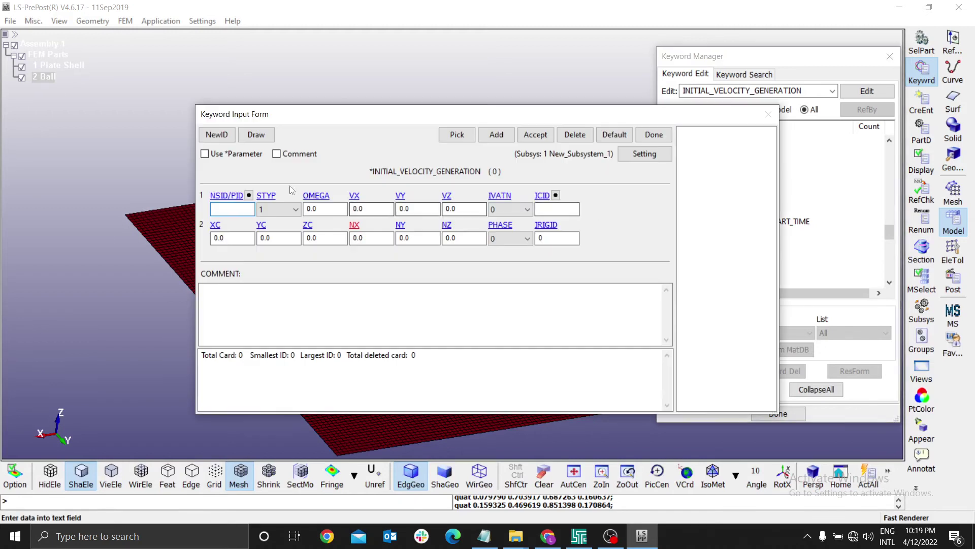
# Step: Set the initial velocity's STYP to 2 (part ID) and link it to part 2 Ball
pyautogui.click(280, 211)
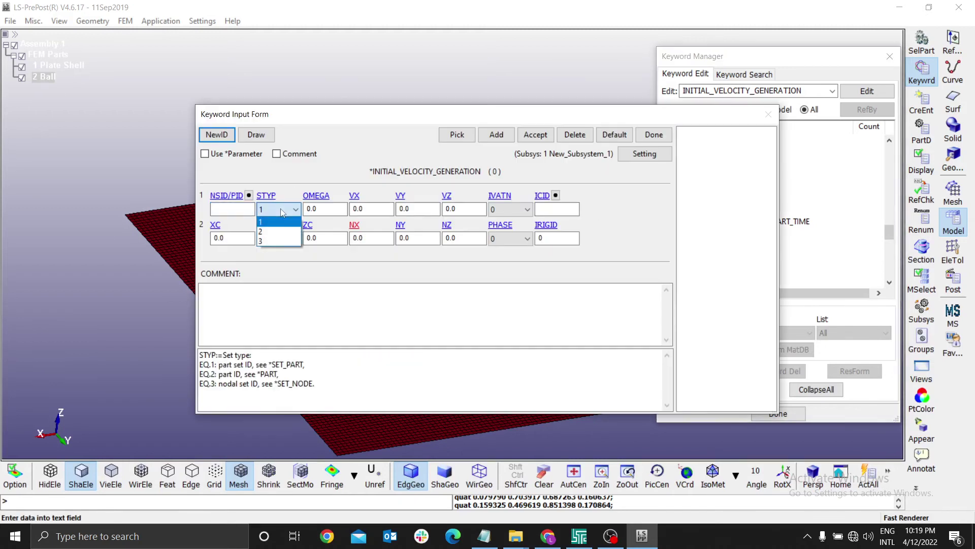
pyautogui.click(264, 235)
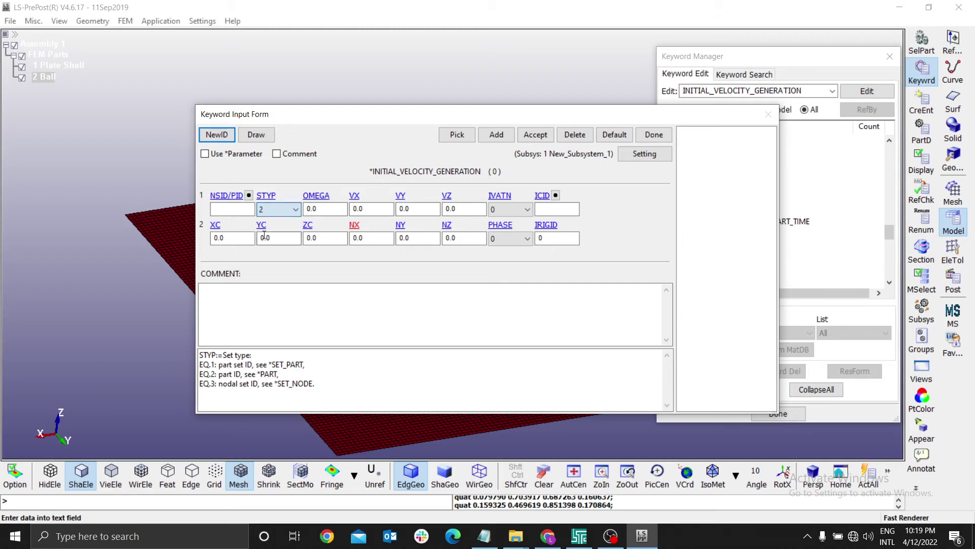
pyautogui.click(249, 195)
pyautogui.click(745, 312)
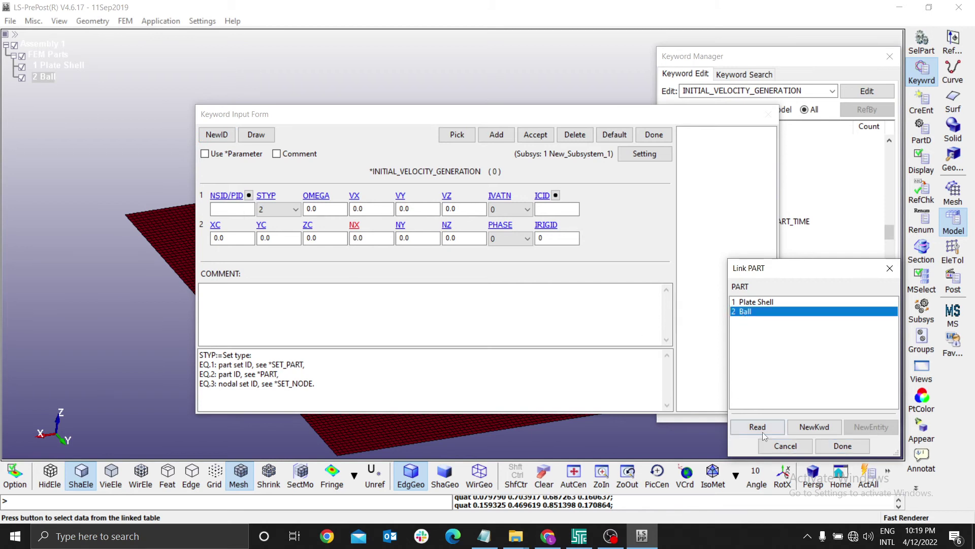
pyautogui.click(842, 446)
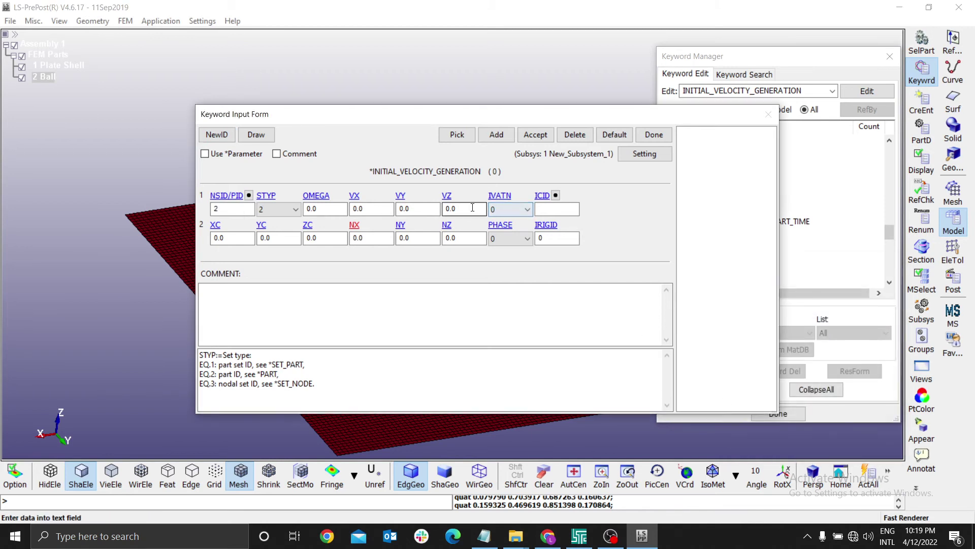
# Step: Set the initial velocity VZ to -20, accept the card and close the input form
pyautogui.click(457, 208)
pyautogui.write('-20')
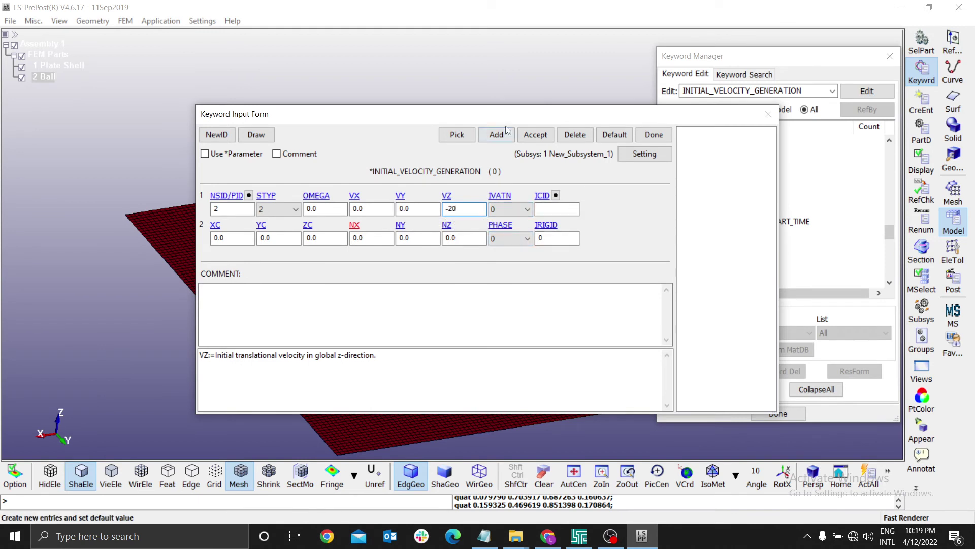
pyautogui.click(536, 135)
pyautogui.click(653, 134)
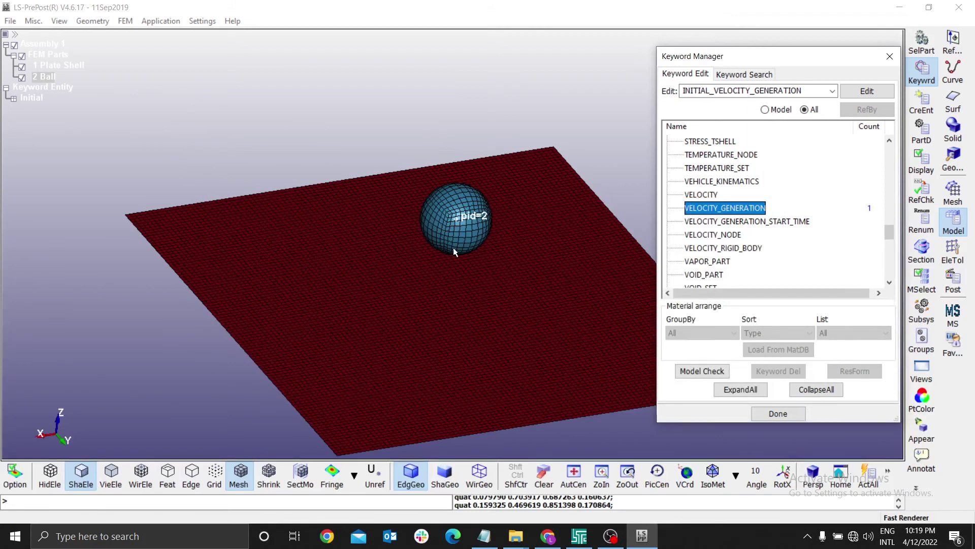
# Step: Collapse the INITIAL keyword group and close the Keyword Manager
pyautogui.moveTo(885, 227); pyautogui.dragTo(883, 183)
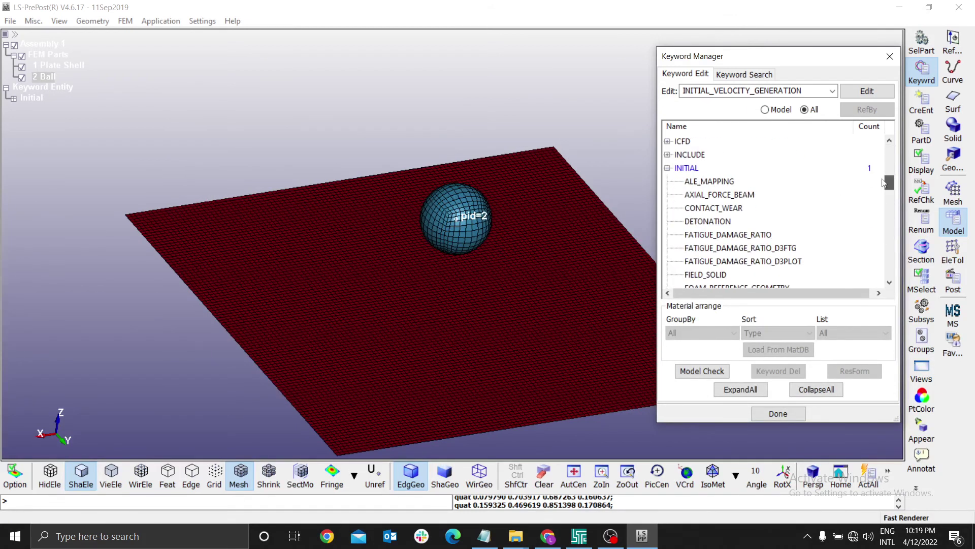
pyautogui.click(668, 172)
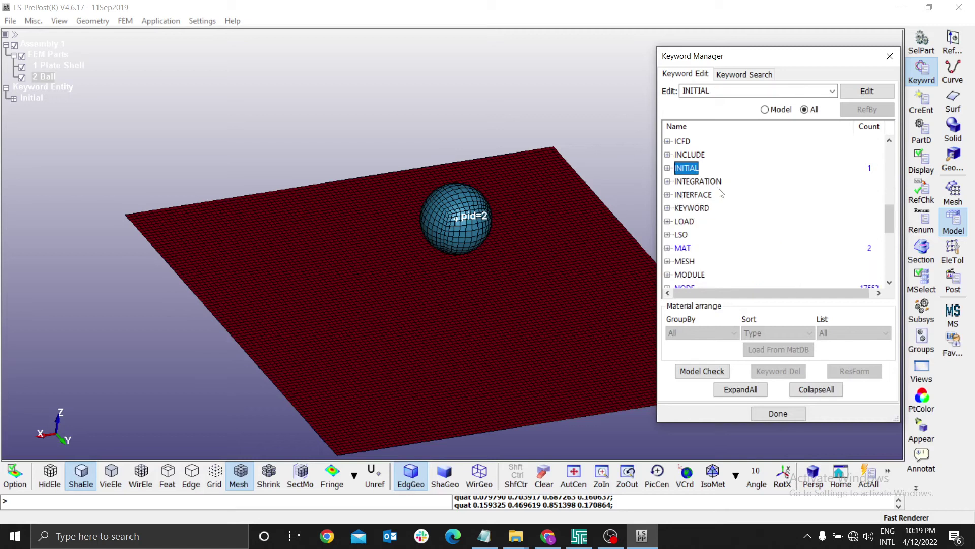
pyautogui.scroll(2, 770, 147)
pyautogui.scroll(1, 770, 147)
pyautogui.click(889, 56)
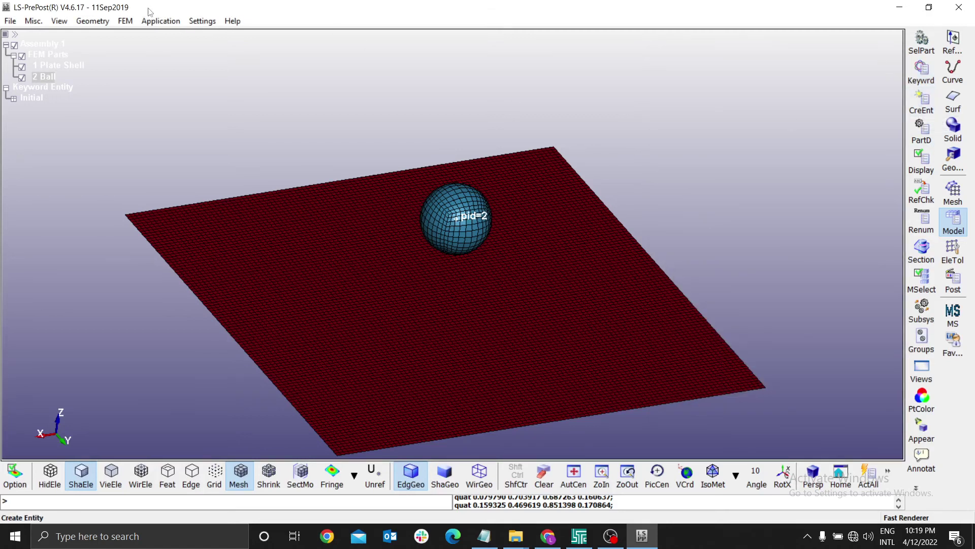
# Step: Start creating a Boundary SPC in Entity Creation and set its node selection to ByEdge
pyautogui.click(126, 21)
pyautogui.moveTo(161, 56)
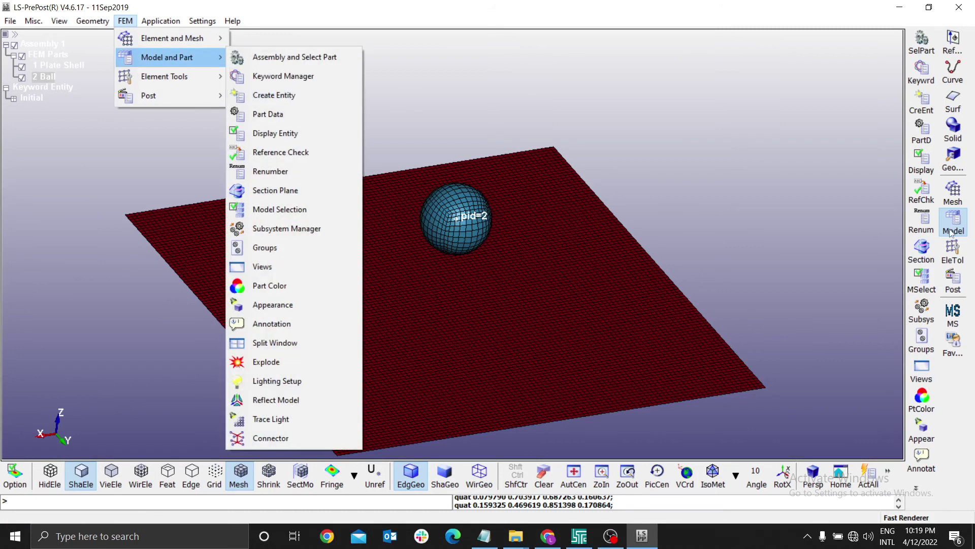
pyautogui.click(923, 108)
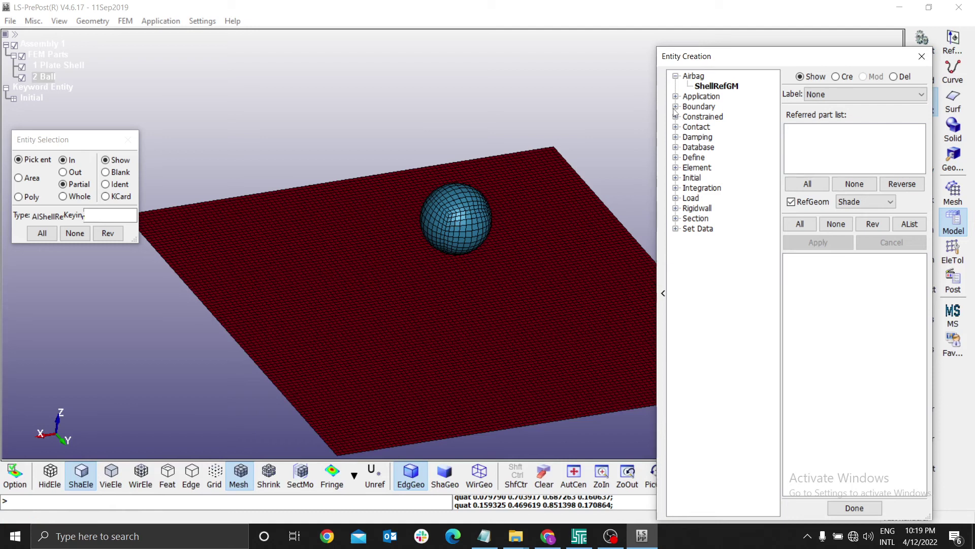
pyautogui.click(675, 106)
pyautogui.click(700, 117)
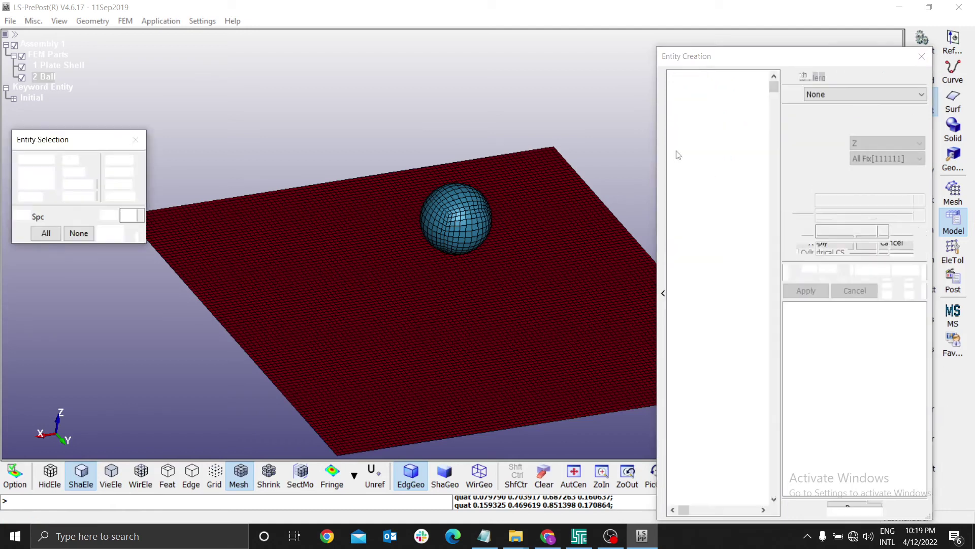
pyautogui.click(675, 146)
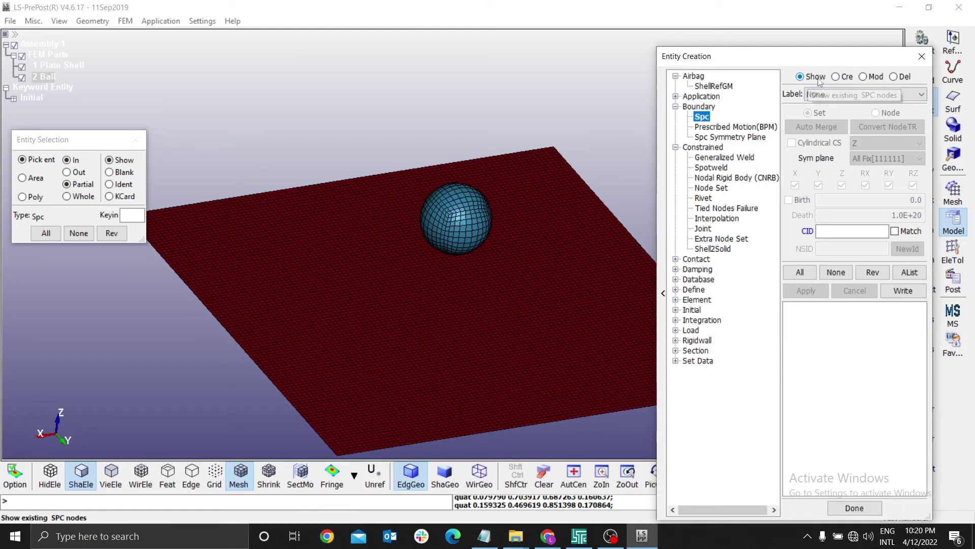
pyautogui.click(836, 77)
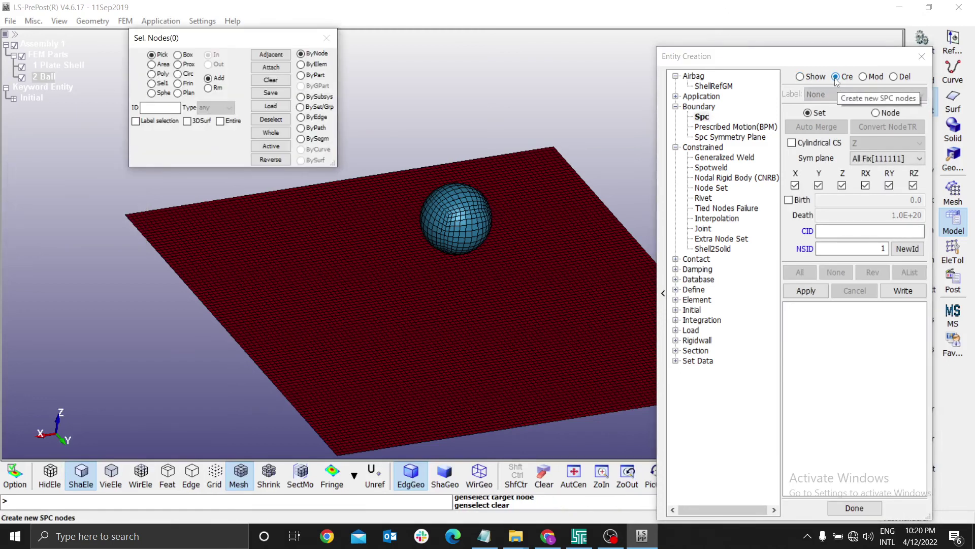
pyautogui.moveTo(236, 41); pyautogui.dragTo(311, 48)
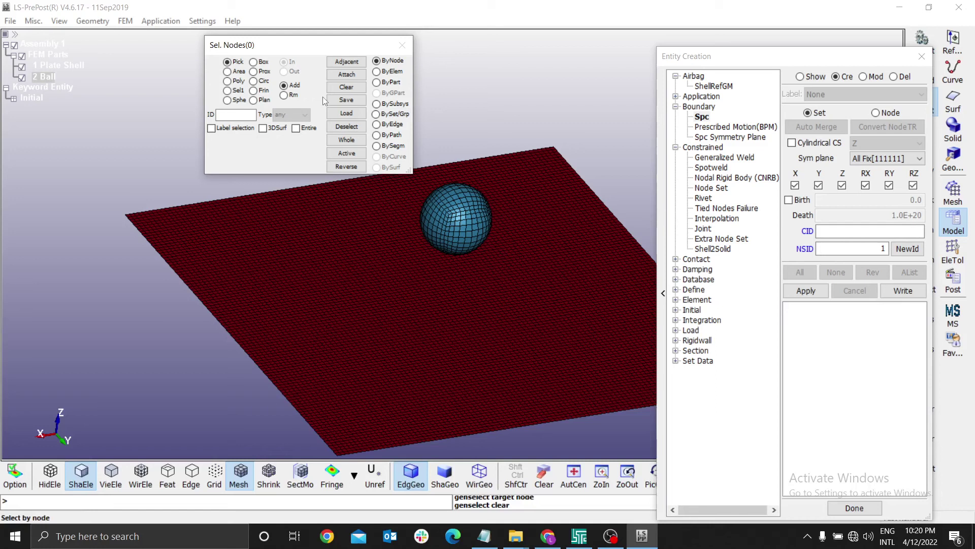
pyautogui.click(377, 125)
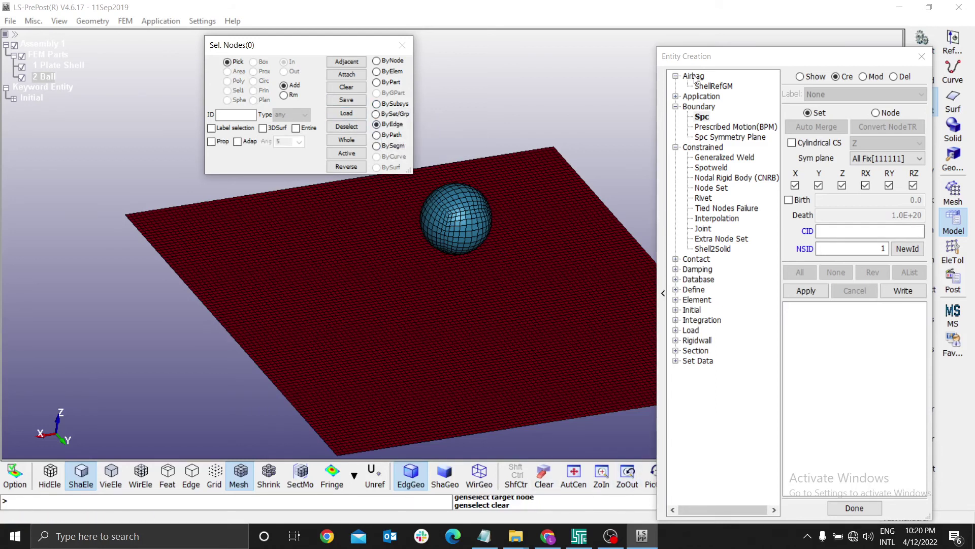
# Step: Show the model in the top view and move the Entity Creation and Sel. Nodes dialogs clear of the plate
pyautogui.moveTo(699, 62); pyautogui.dragTo(84, 56)
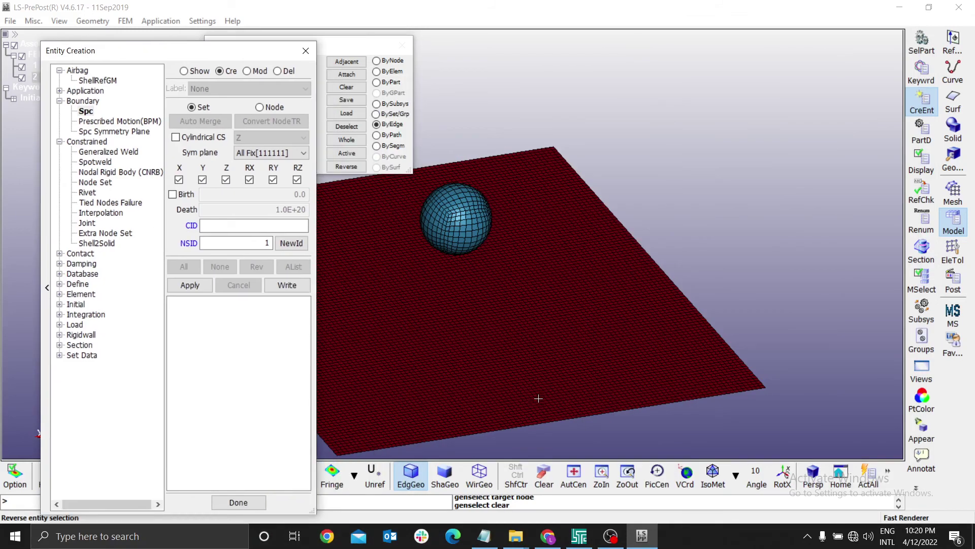
pyautogui.click(736, 474)
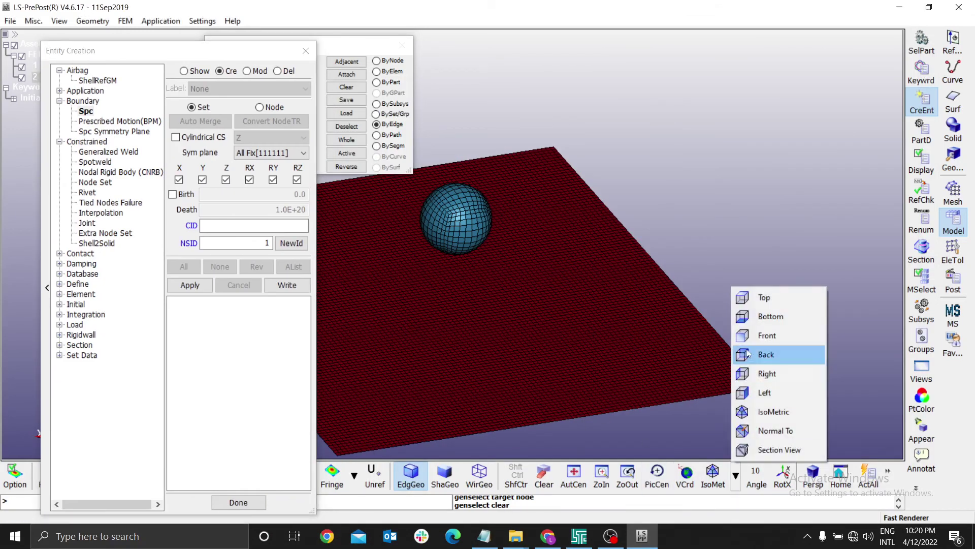
pyautogui.click(737, 297)
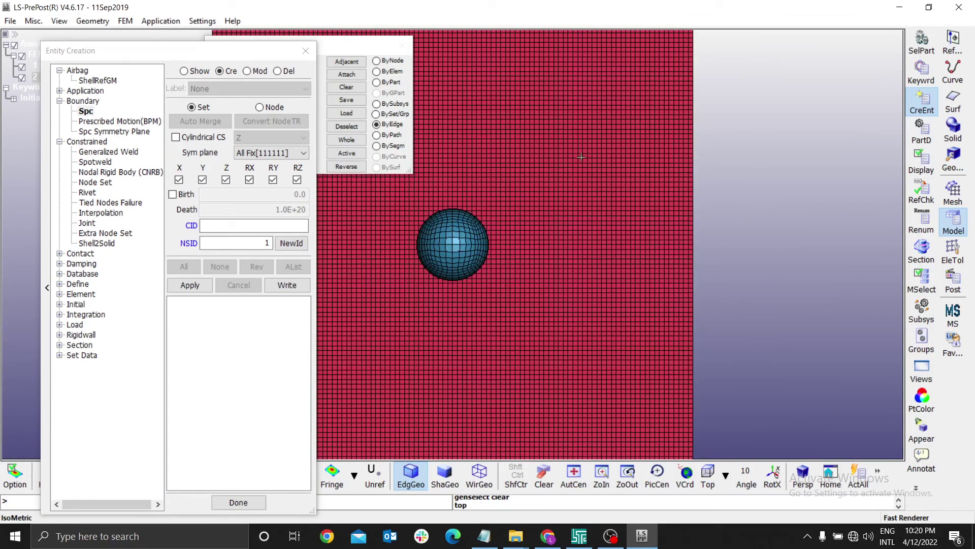
pyautogui.scroll(-2, 582, 163)
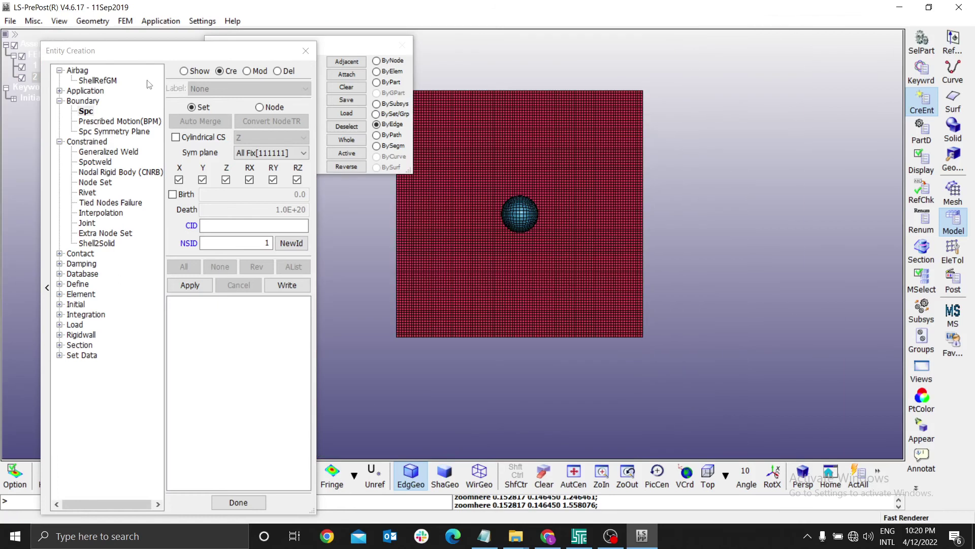
pyautogui.moveTo(122, 58); pyautogui.dragTo(734, 57)
pyautogui.moveTo(285, 45); pyautogui.dragTo(115, 56)
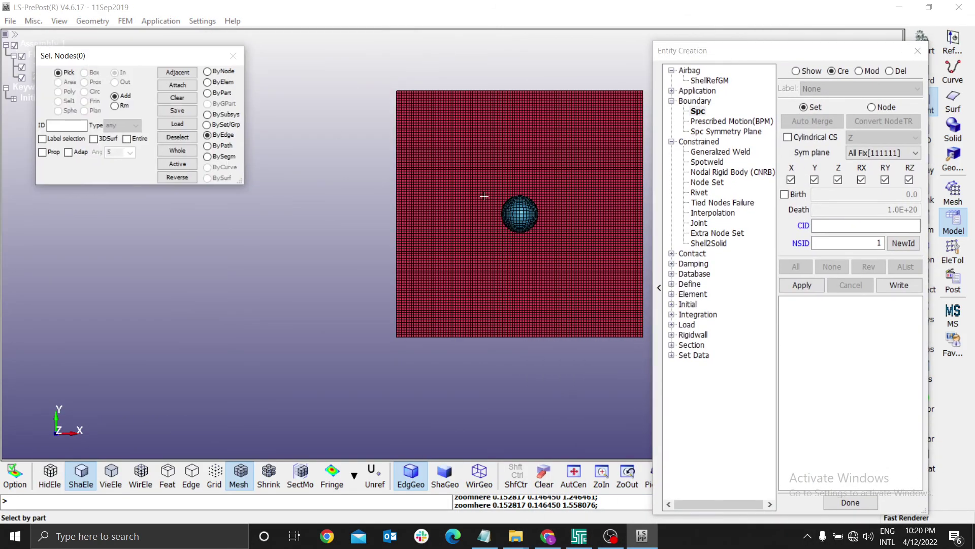
# Step: Enable propagation (Prop) for the ByEdge node selection
pyautogui.scroll(-3, 493, 218)
pyautogui.scroll(2, 609, 275)
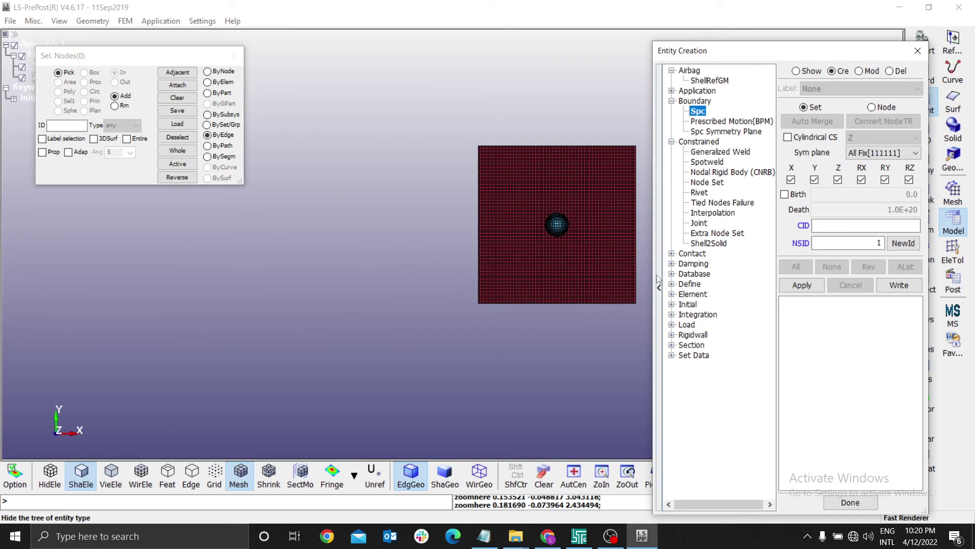
pyautogui.scroll(1, 483, 309)
pyautogui.scroll(1, 437, 289)
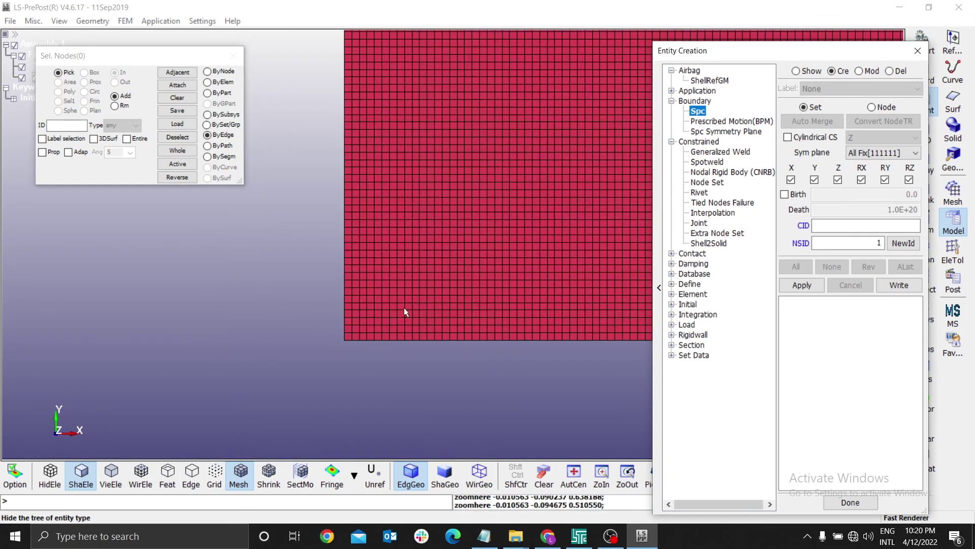
pyautogui.scroll(1, 404, 307)
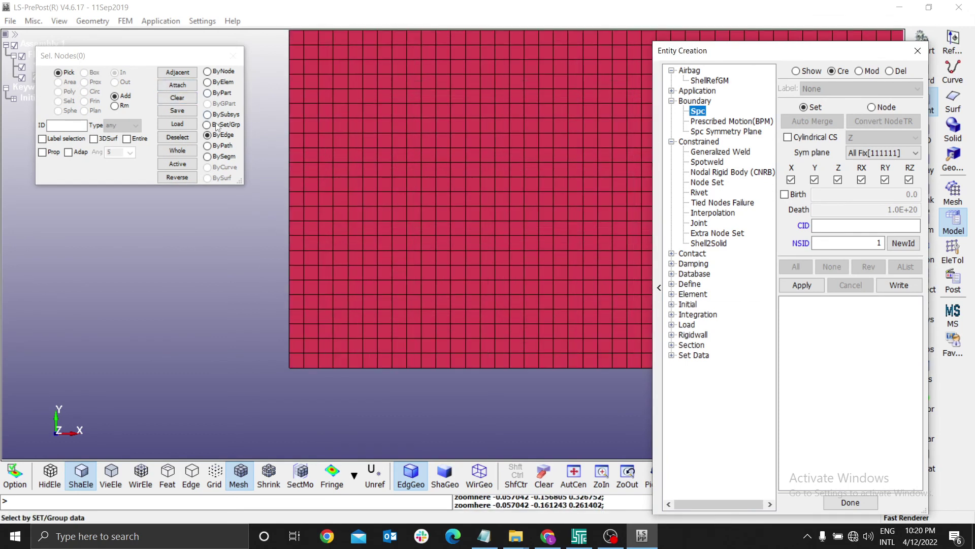
pyautogui.click(42, 153)
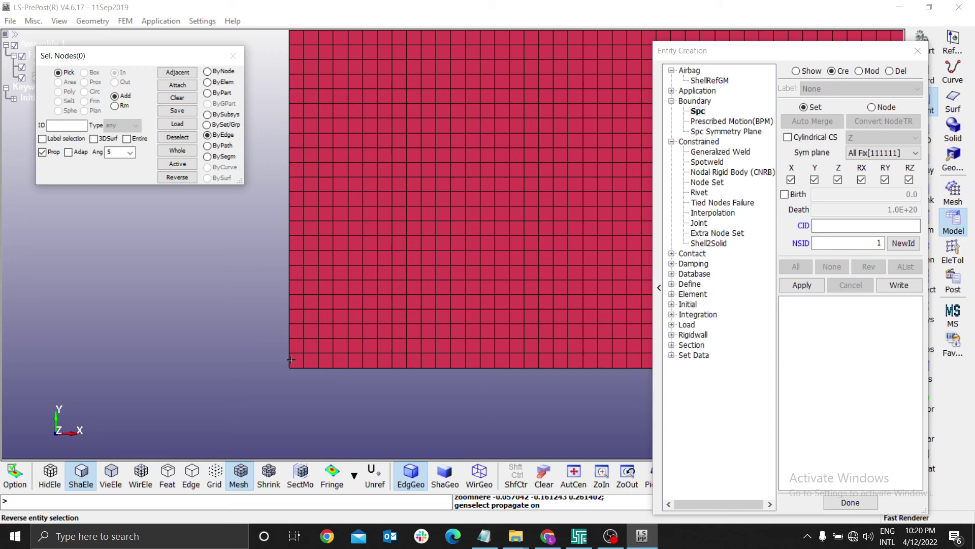
# Step: Select all nodes along the plate's left and lower edges, as seen in the top view
pyautogui.scroll(5, 291, 368)
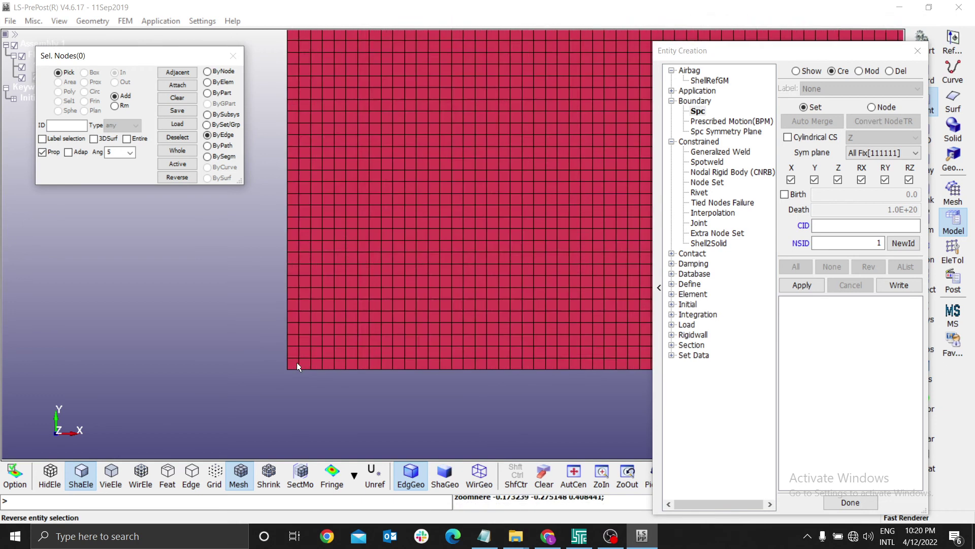
pyautogui.scroll(5, 286, 376)
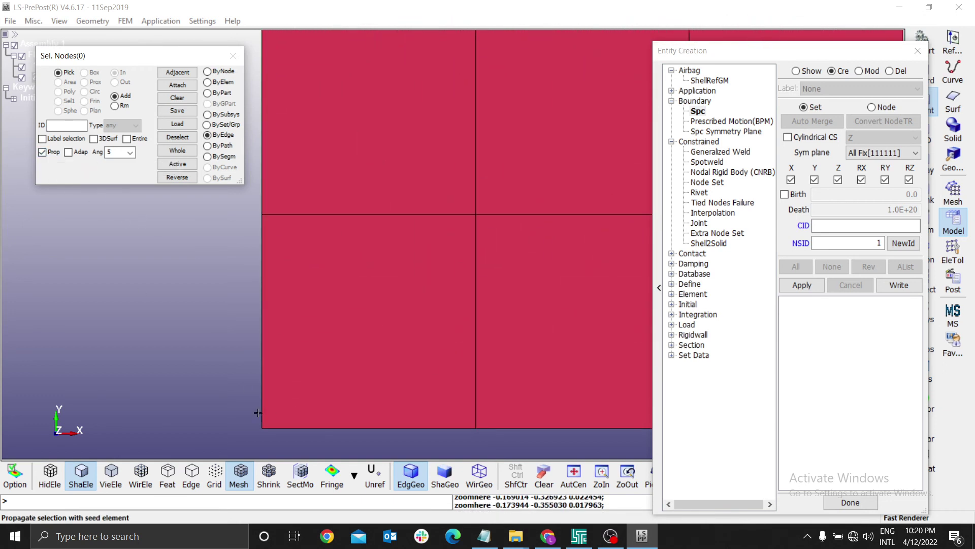
pyautogui.click(261, 330)
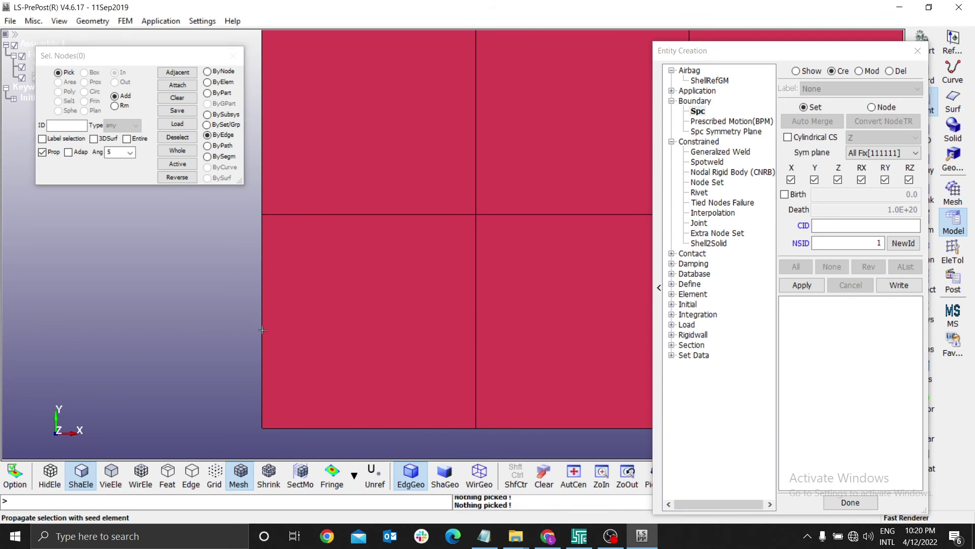
pyautogui.click(262, 320)
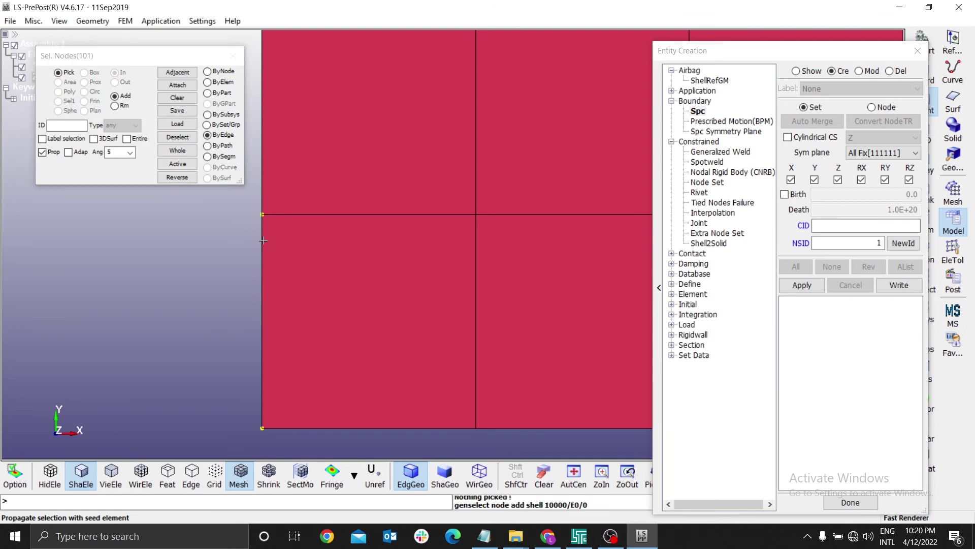
pyautogui.click(326, 427)
# Step: Add the nodes along the plate's upper and right edges to the selection
pyautogui.scroll(-10, 470, 303)
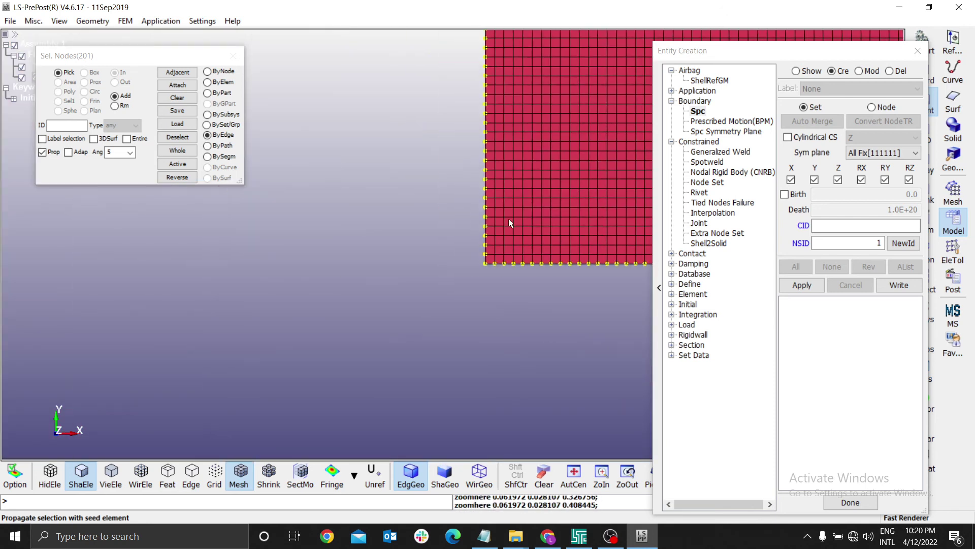
pyautogui.scroll(-1, 532, 209)
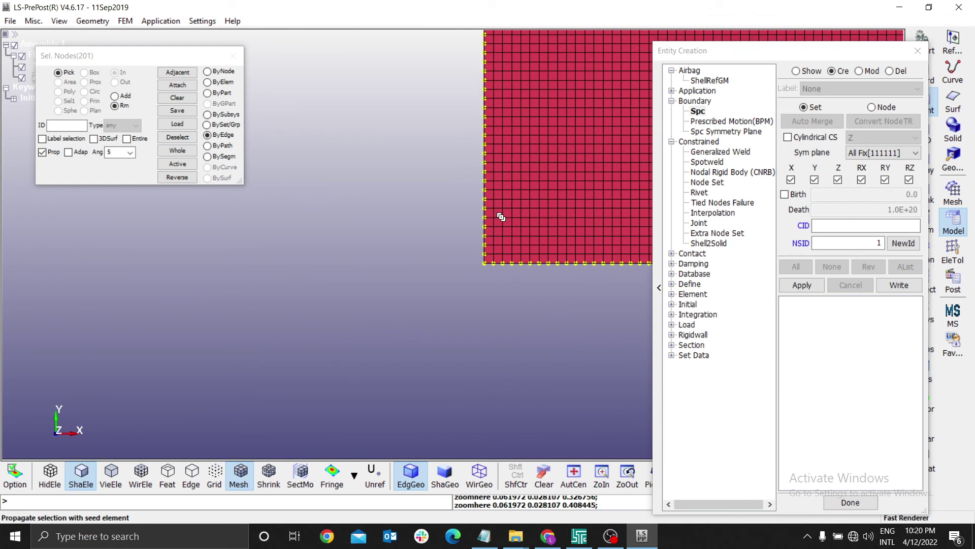
pyautogui.scroll(-3, 478, 225)
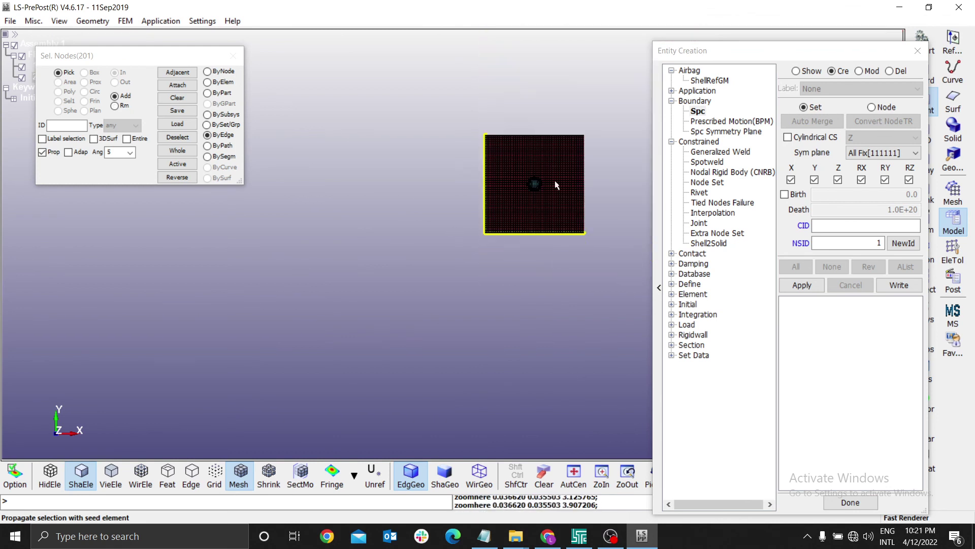
pyautogui.scroll(3, 601, 159)
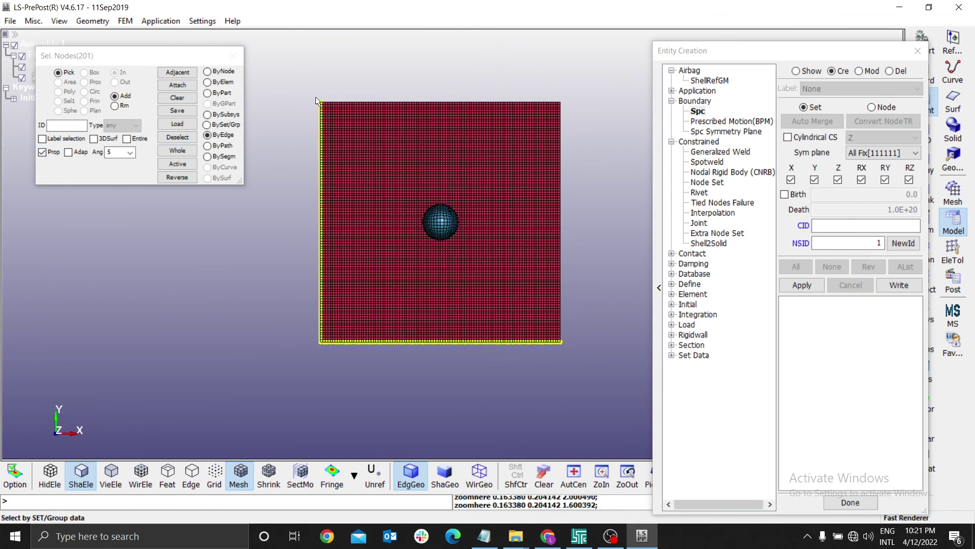
pyautogui.scroll(-2, 315, 100)
pyautogui.scroll(5, 475, 105)
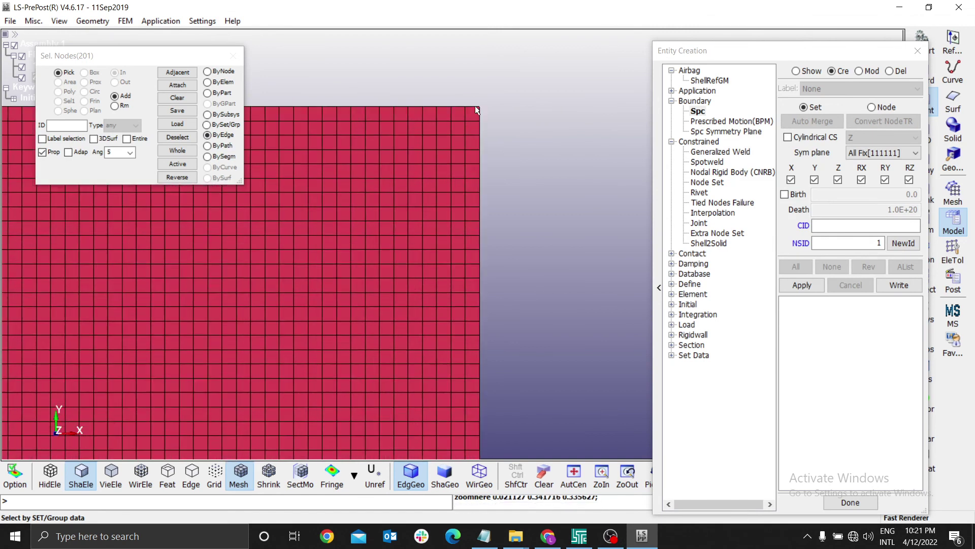
pyautogui.click(514, 76)
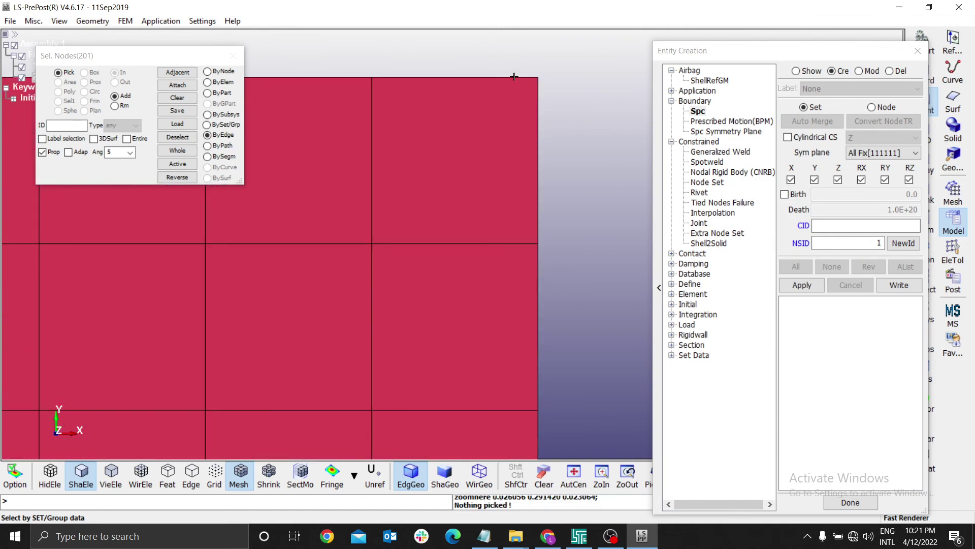
pyautogui.click(514, 77)
pyautogui.click(517, 81)
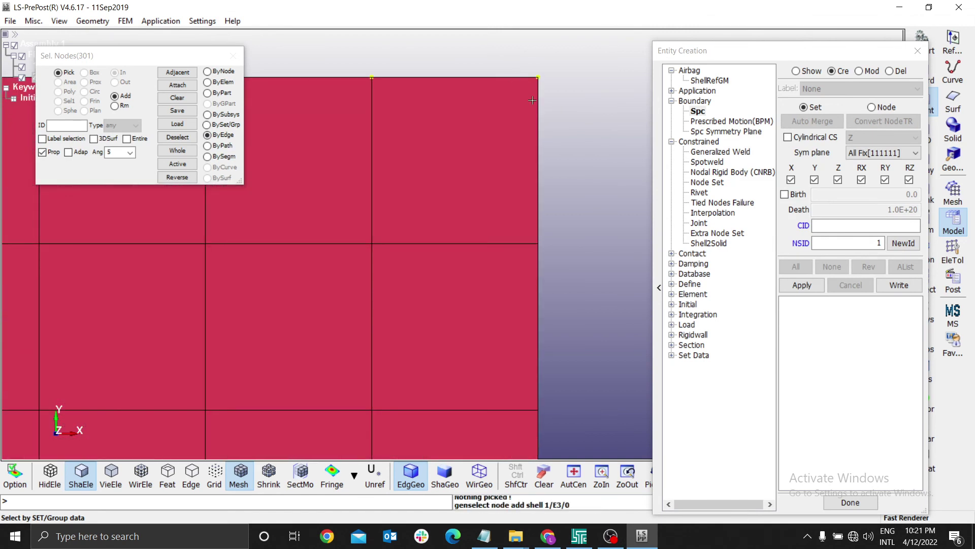
pyautogui.click(537, 114)
# Step: Create the SPC on the selected edge nodes as node set 1 with all degrees of freedom fixed (111111)
pyautogui.scroll(-8, 455, 141)
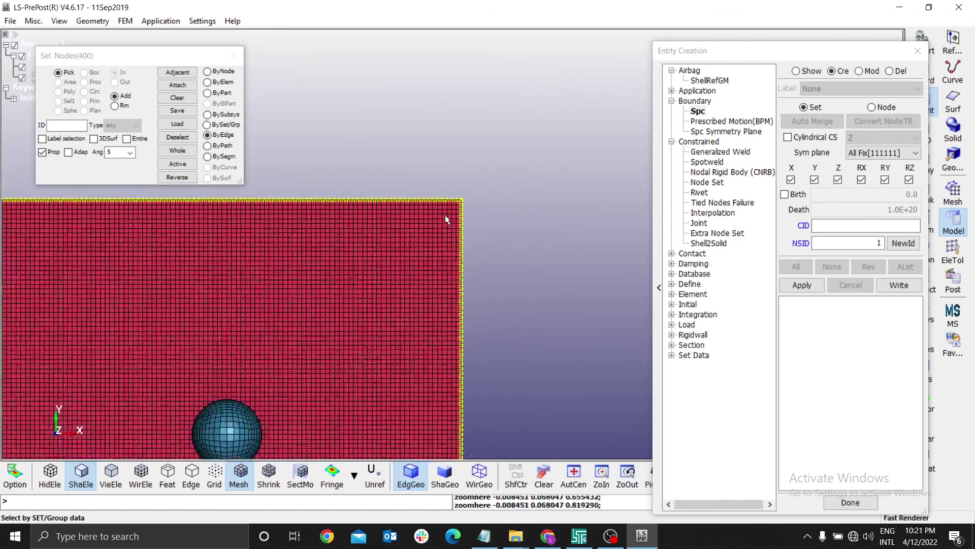
pyautogui.scroll(-5, 446, 220)
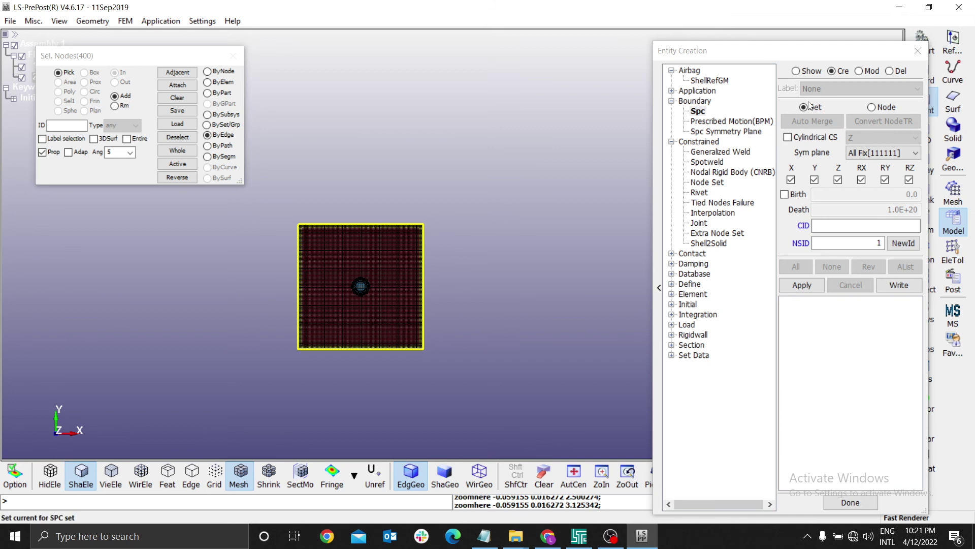
pyautogui.click(805, 286)
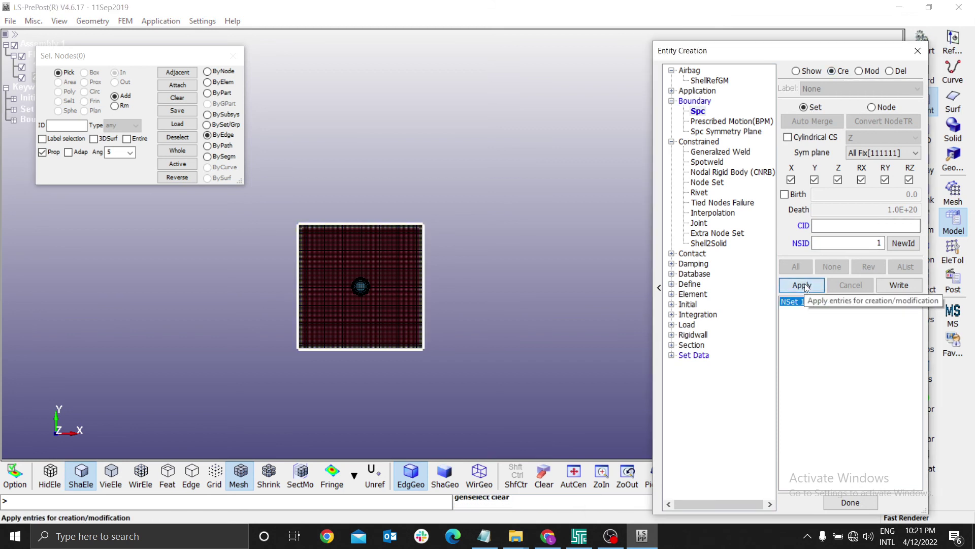
# Step: Check the new SPC in Show mode, clear it from the display and close Entity Creation
pyautogui.click(796, 71)
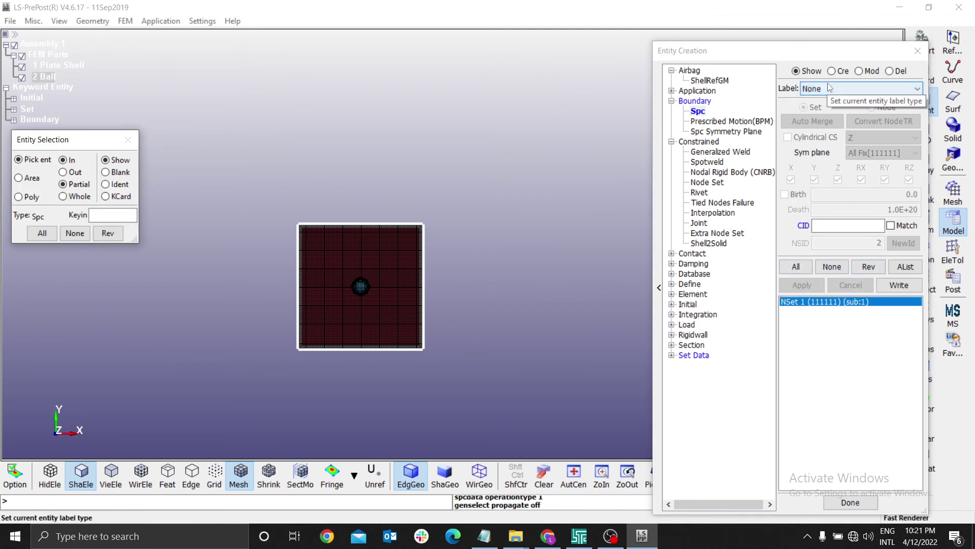
pyautogui.click(859, 89)
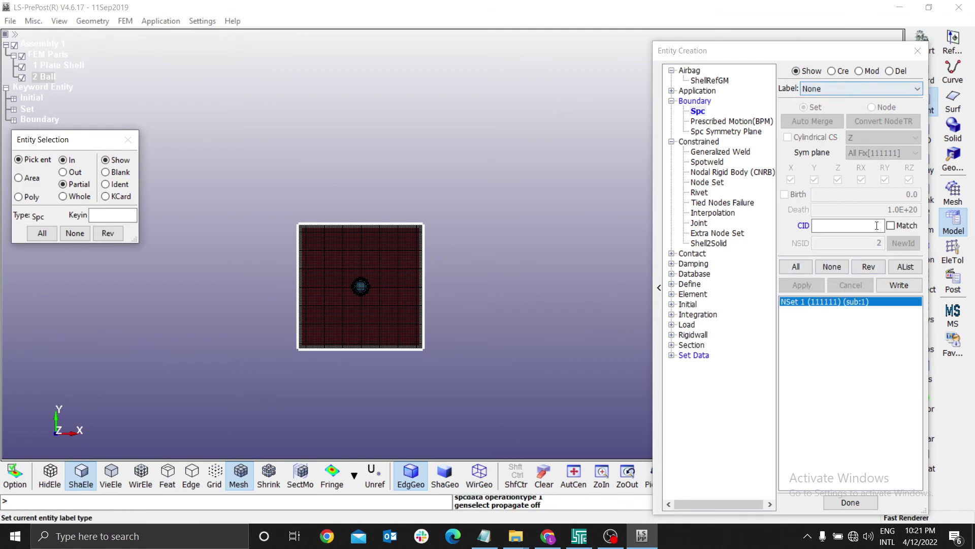
pyautogui.click(796, 267)
pyautogui.click(828, 268)
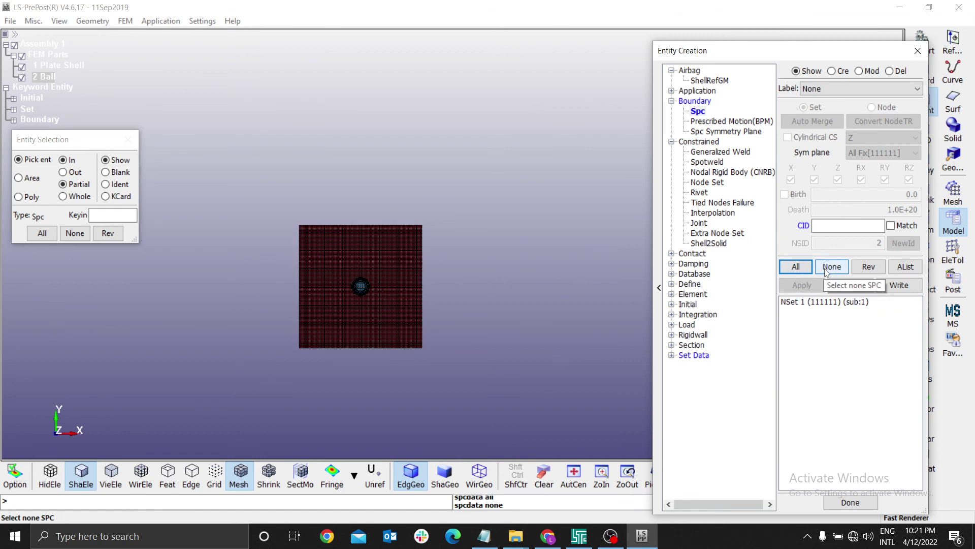
pyautogui.click(841, 503)
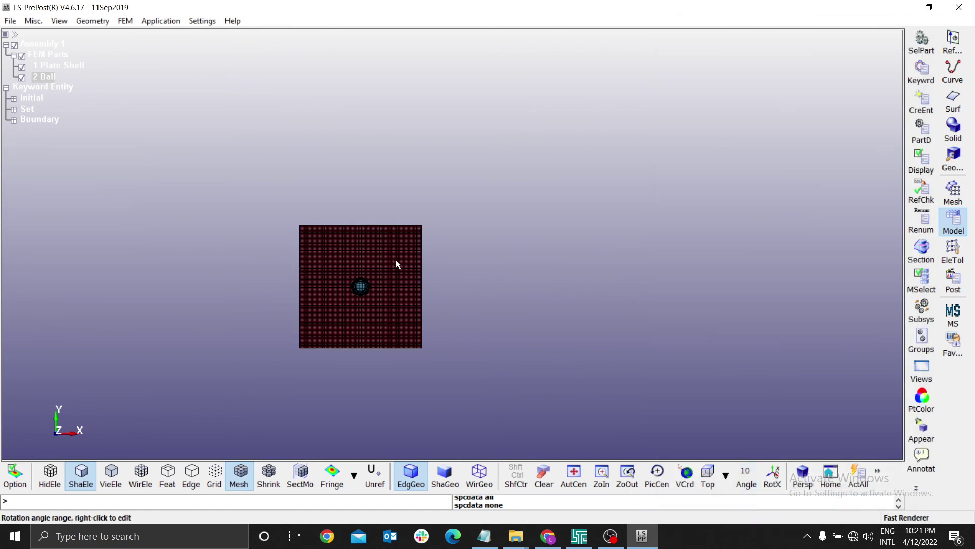
pyautogui.scroll(3, 395, 260)
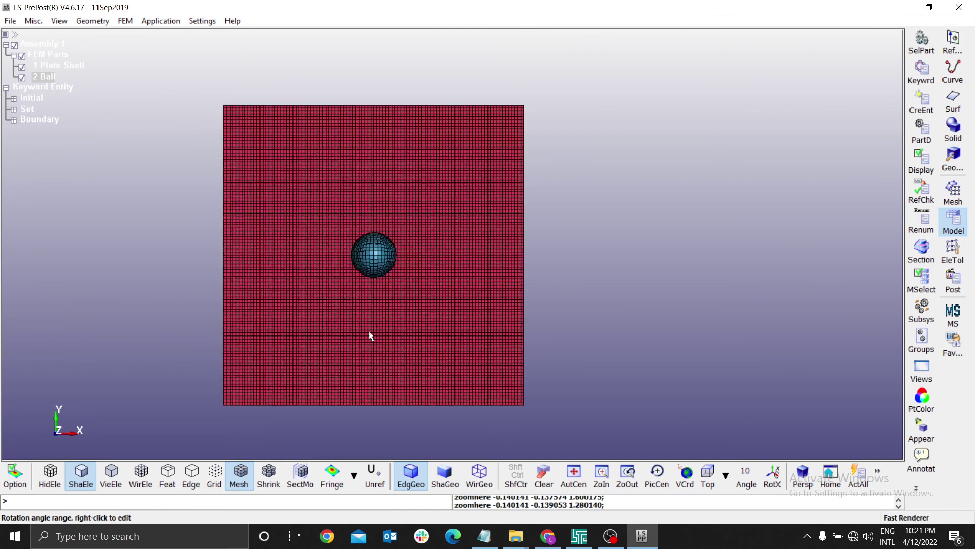
pyautogui.keyDown('shift'); pyautogui.moveTo(369, 335); pyautogui.dragTo(321, 167); pyautogui.keyUp('shift')
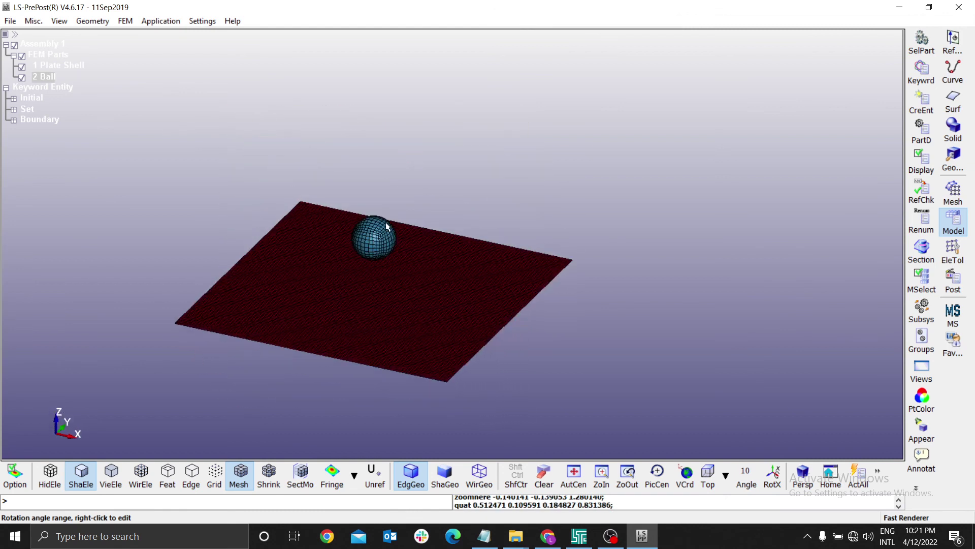